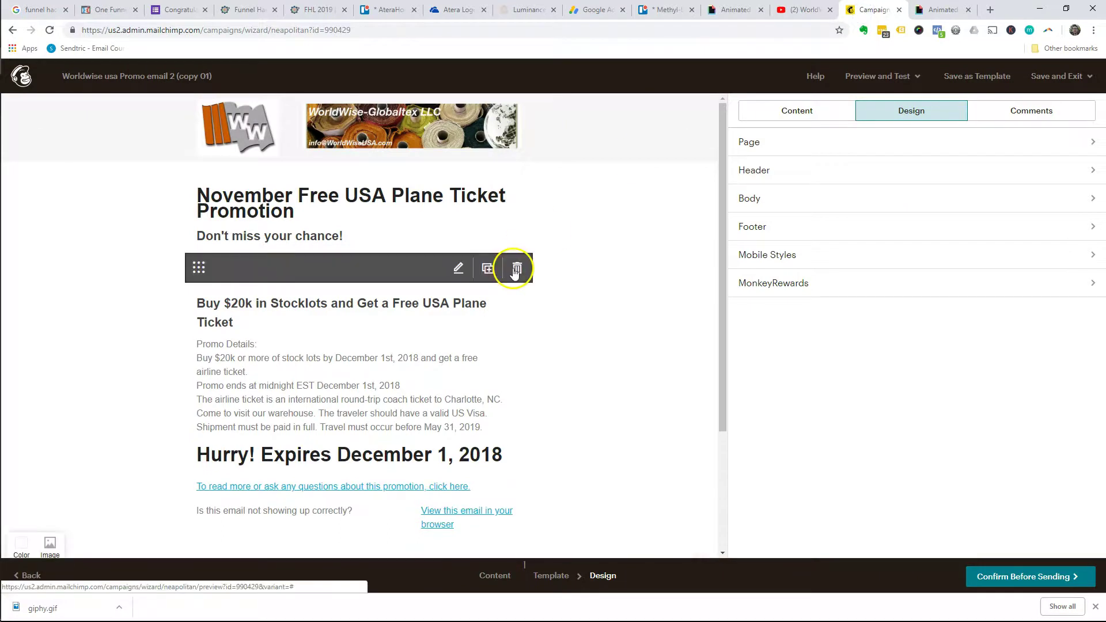
{"action": "scroll", "coordinate": [570, 375], "scroll_direction": "down", "scroll_amount": 3}
{"action": "scroll", "coordinate": [570, 375], "scroll_direction": "up", "scroll_amount": 1}
{"action": "scroll", "coordinate": [571, 376], "scroll_direction": "up", "scroll_amount": 1}
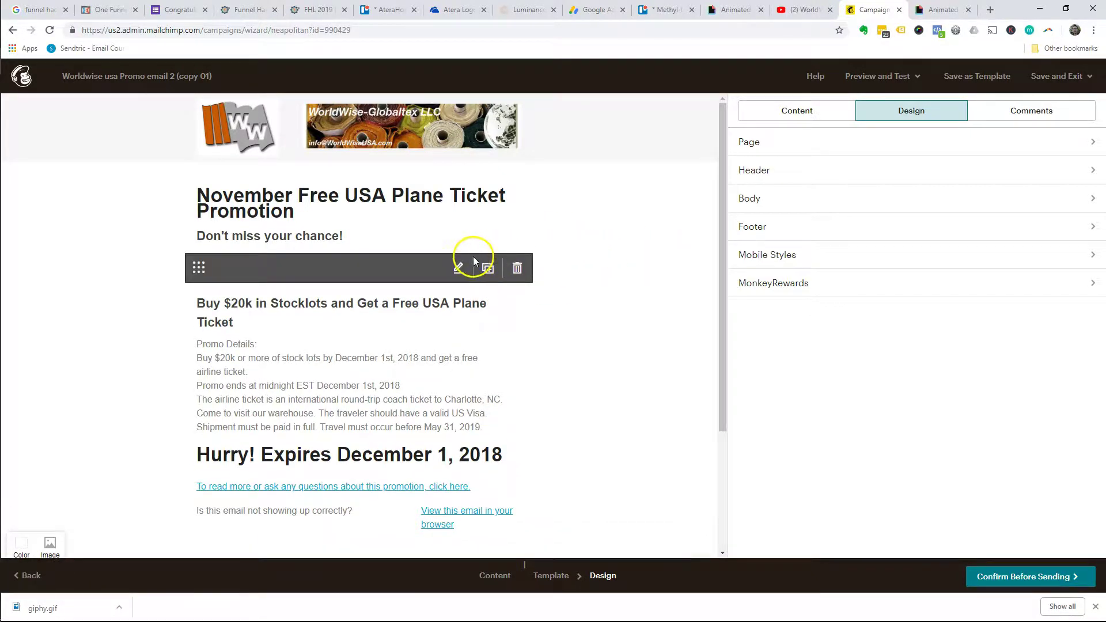
Step: Add a Video block under 'Don't miss your chance!' linked to the pasted youtu.be promo URL
{"action": "left_click", "coordinate": [797, 111]}
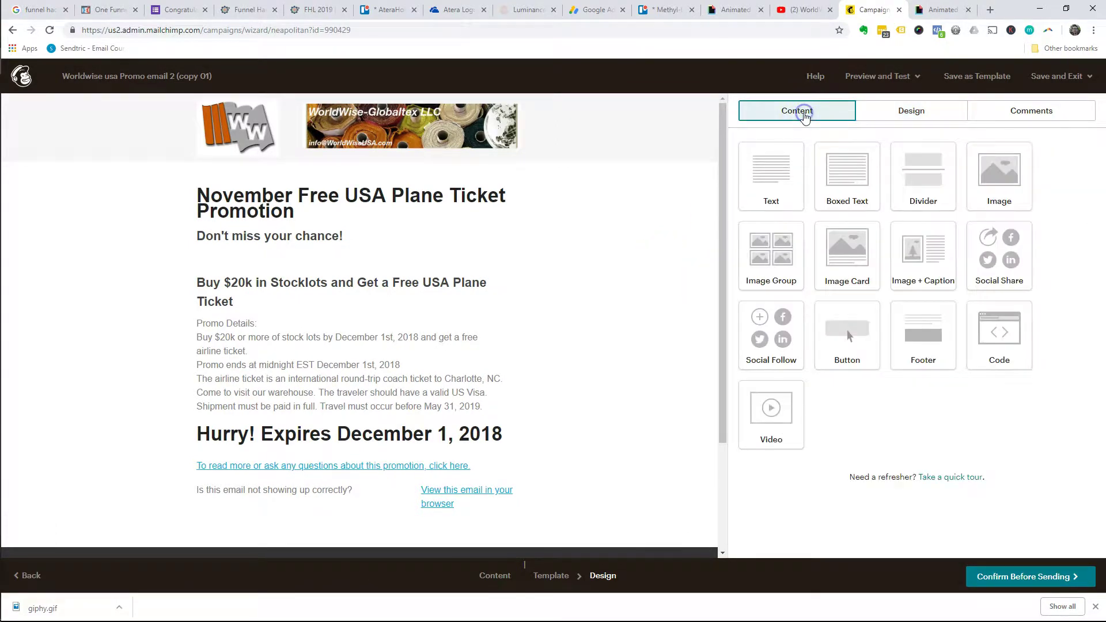
{"action": "left_click_drag", "start_coordinate": [773, 418], "coordinate": [423, 249]}
{"action": "left_click", "coordinate": [807, 184]}
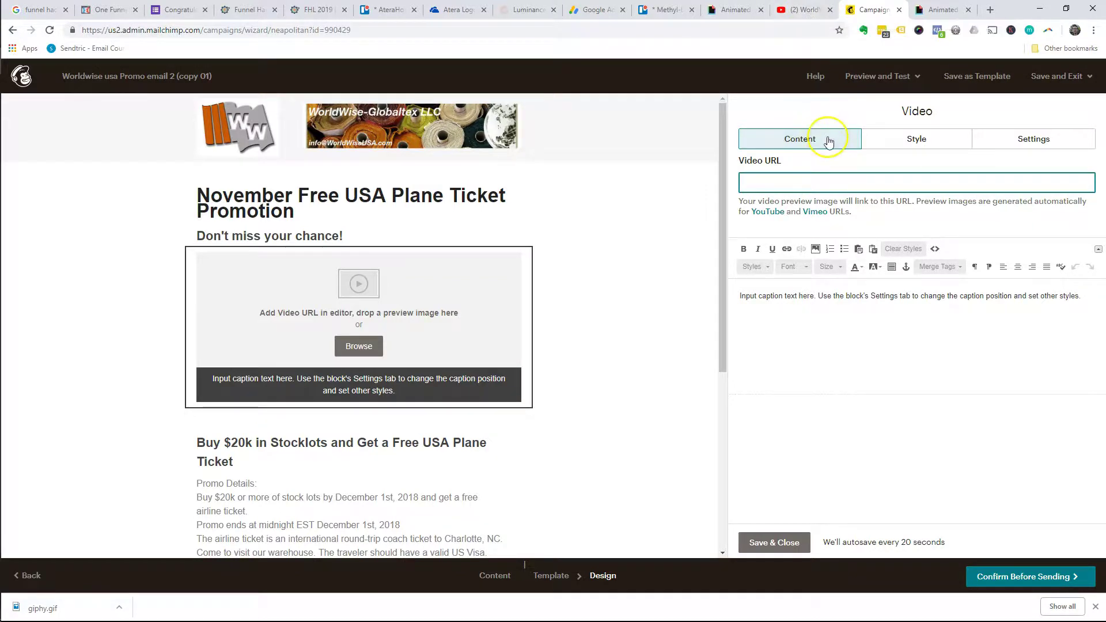
{"action": "left_click", "coordinate": [799, 183]}
{"action": "type", "text": "https://youtu.be/4fbojkjNgFs"}
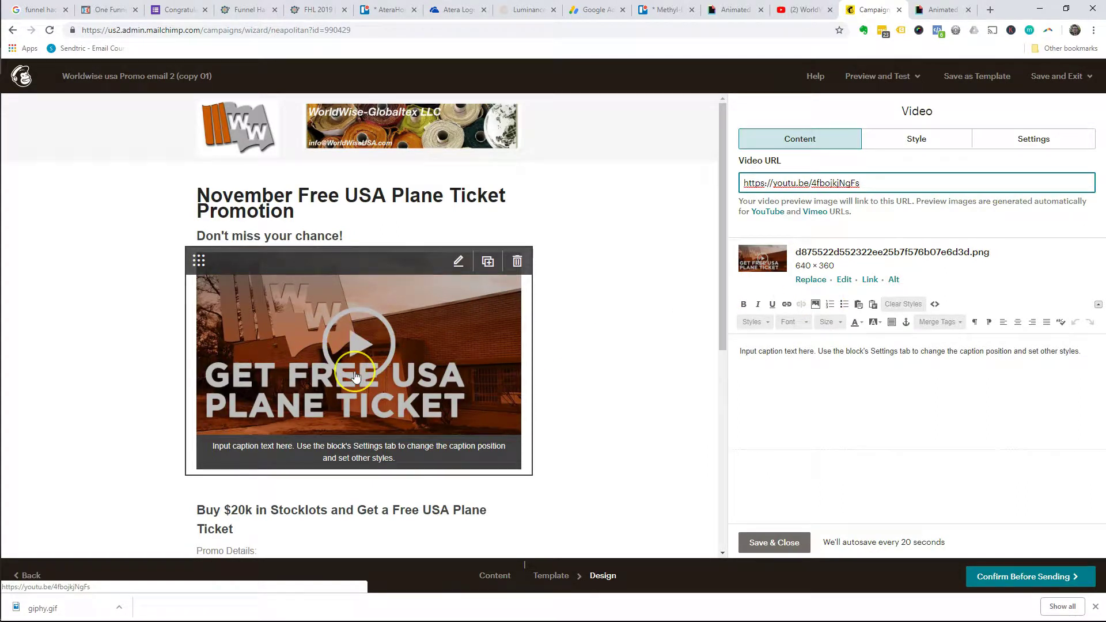
{"action": "left_click", "coordinate": [775, 542]}
{"action": "left_click", "coordinate": [415, 380]}
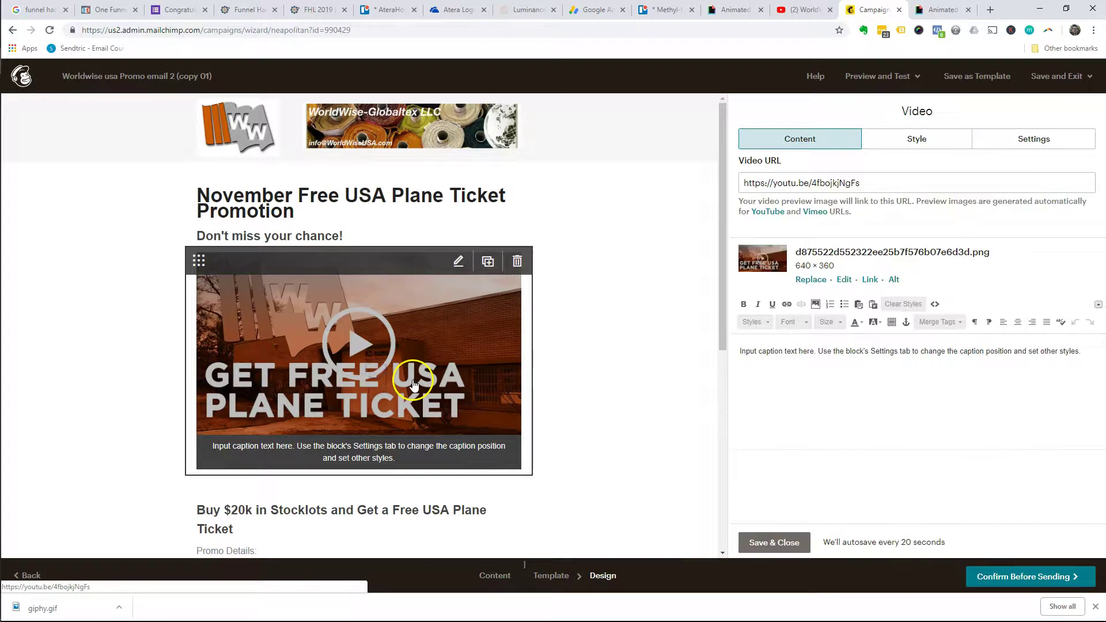
{"action": "left_click", "coordinate": [775, 542]}
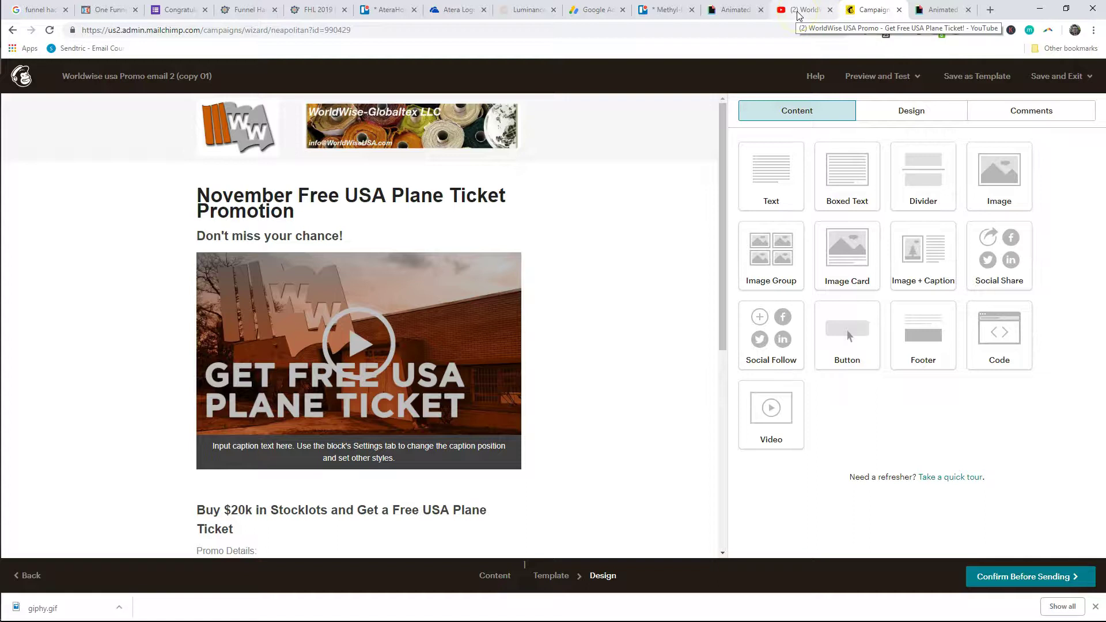
Step: In Giphy, load the YouTube promo video and trim it to 2.1 seconds starting at 00:20
{"action": "left_click", "coordinate": [739, 9]}
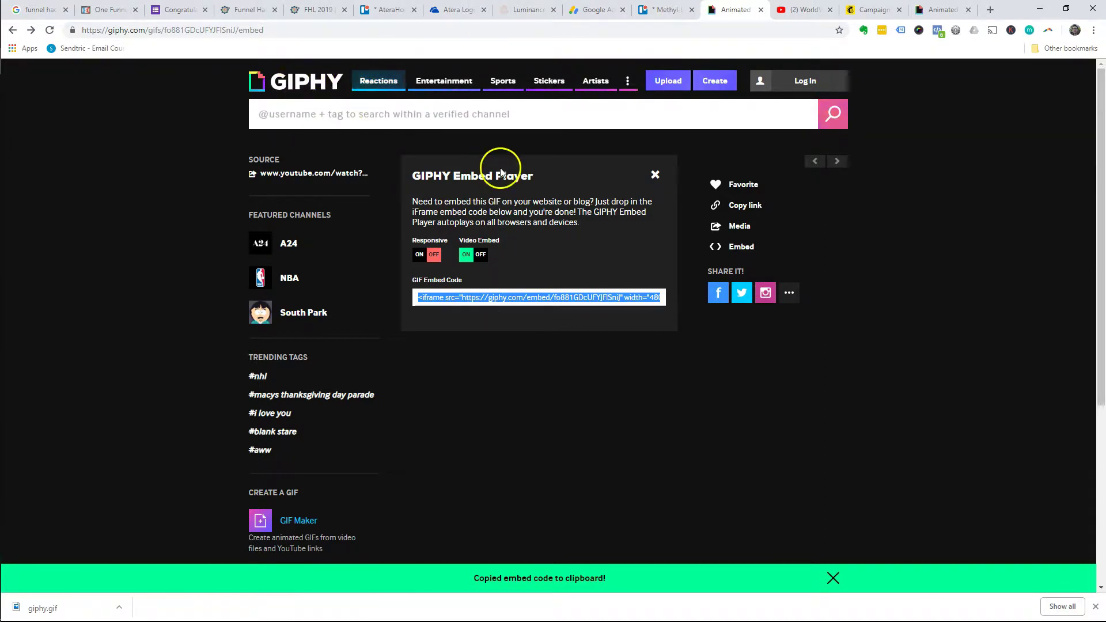
{"action": "left_click", "coordinate": [716, 82]}
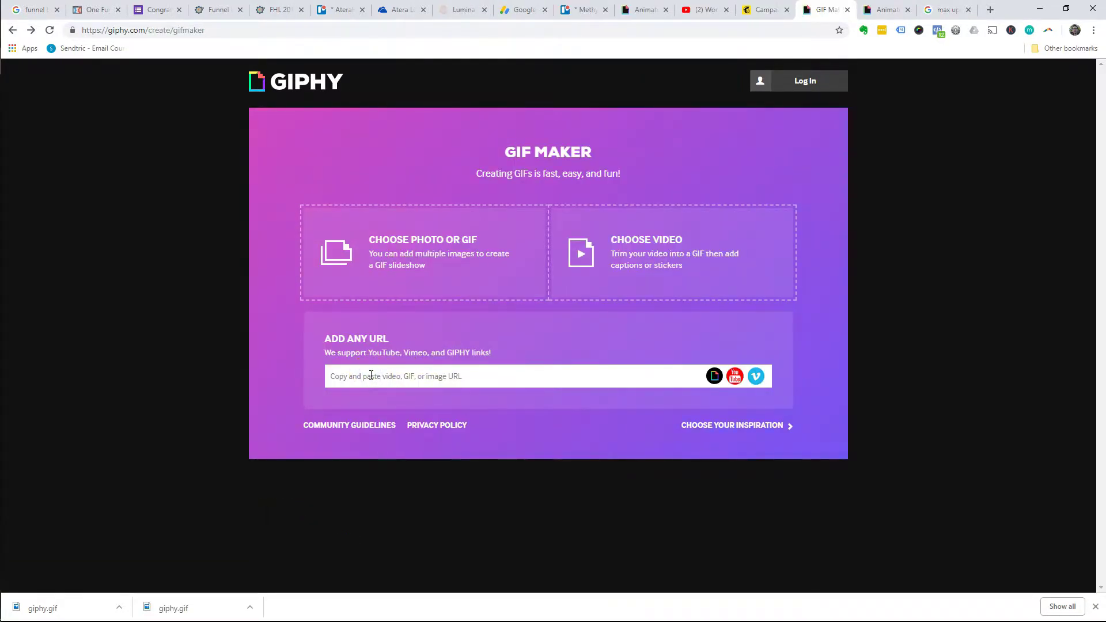
{"action": "key", "text": "ctrl+v"}
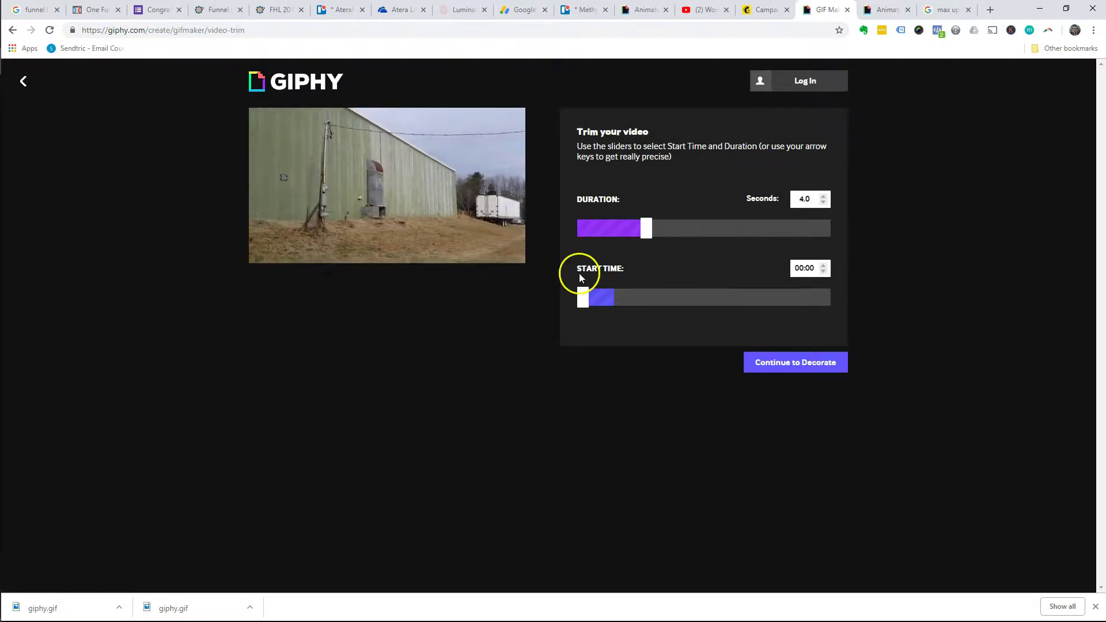
{"action": "left_click_drag", "start_coordinate": [644, 230], "coordinate": [615, 232]}
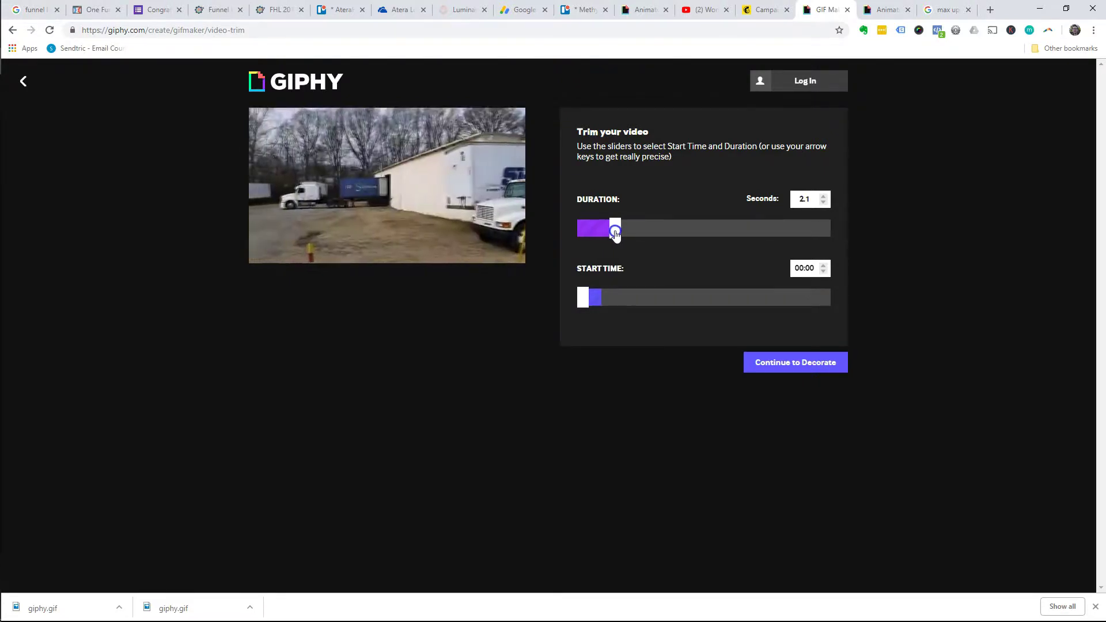
{"action": "left_click_drag", "start_coordinate": [583, 299], "coordinate": [713, 302]}
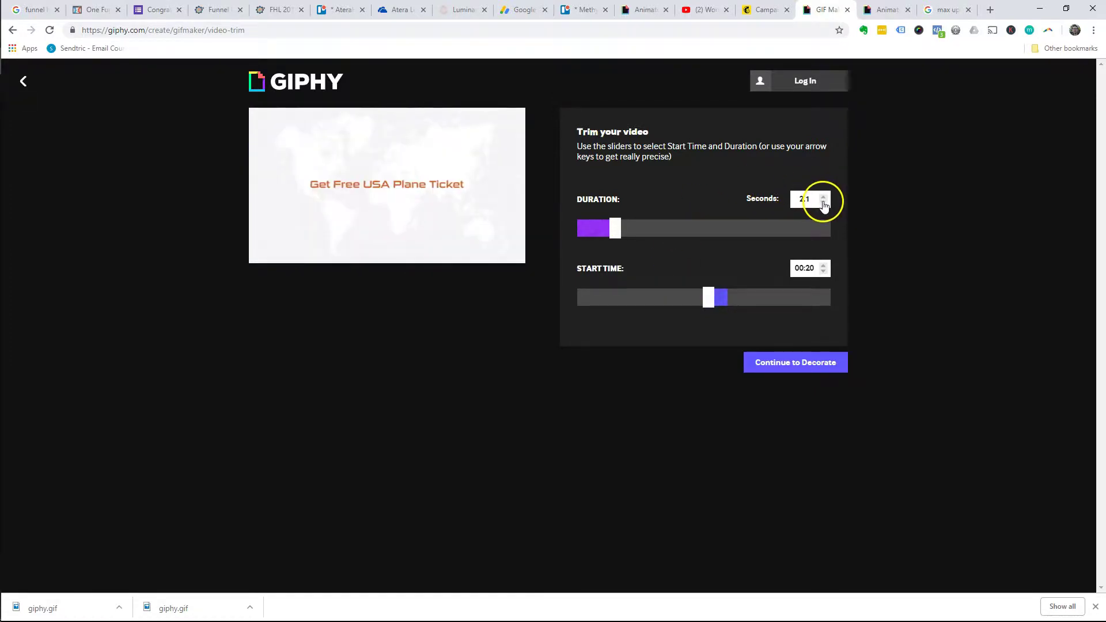
{"action": "left_click", "coordinate": [795, 362]}
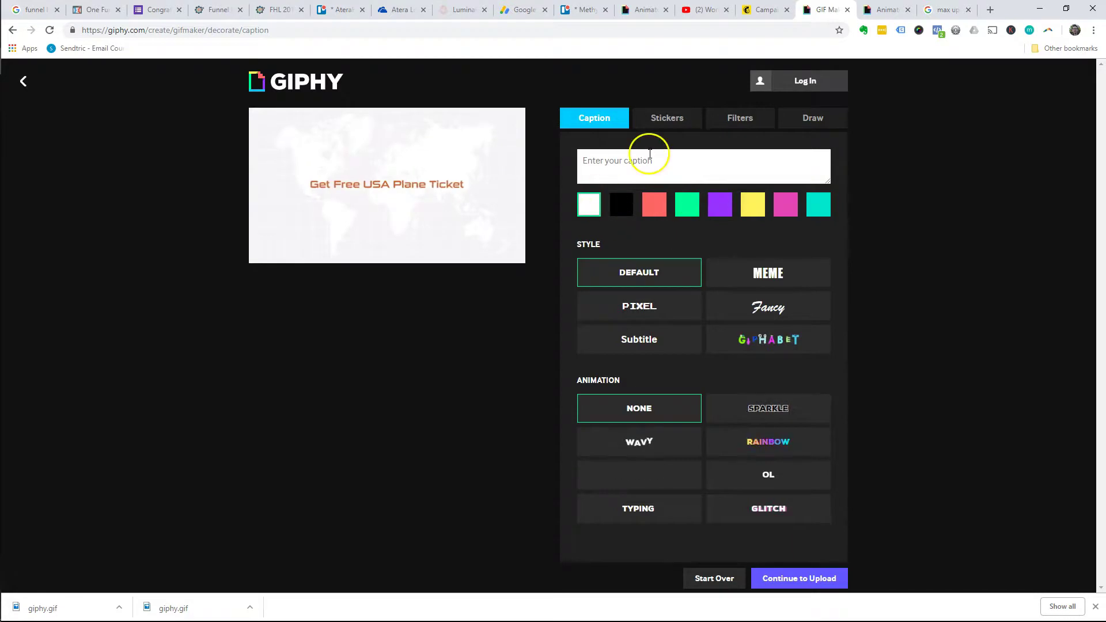
Step: Leave the GIF caption empty and upload the clip to GIPHY
{"action": "left_click", "coordinate": [649, 158]}
{"action": "type", "text": "Test"}
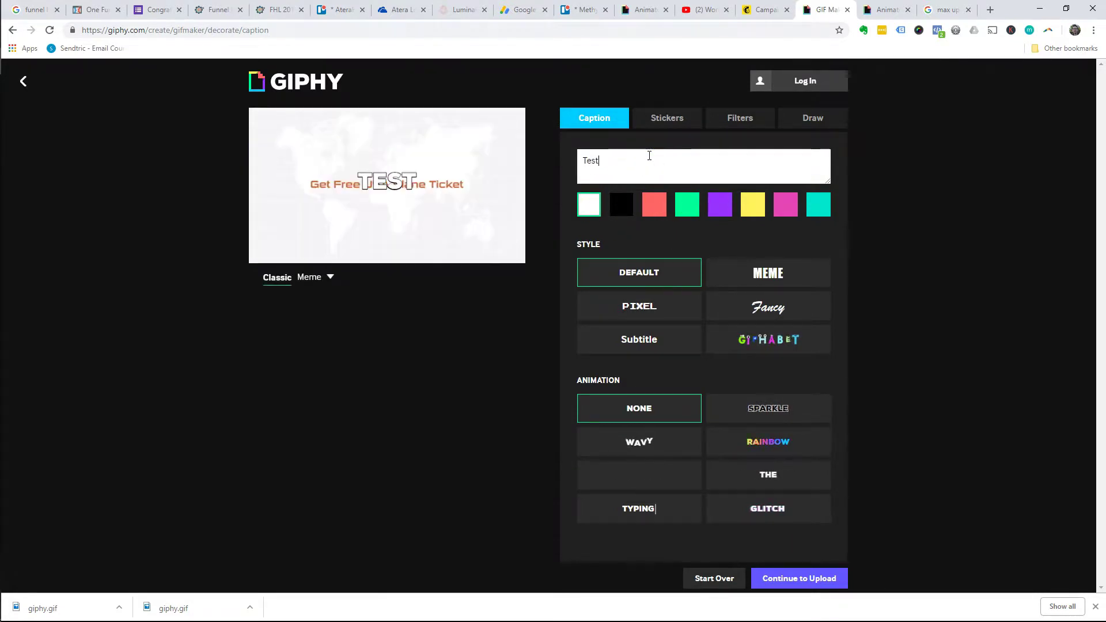
{"action": "key", "text": "BackSpace"}
{"action": "key", "text": "BackSpace"}
{"action": "key", "text": "BackSpace"}
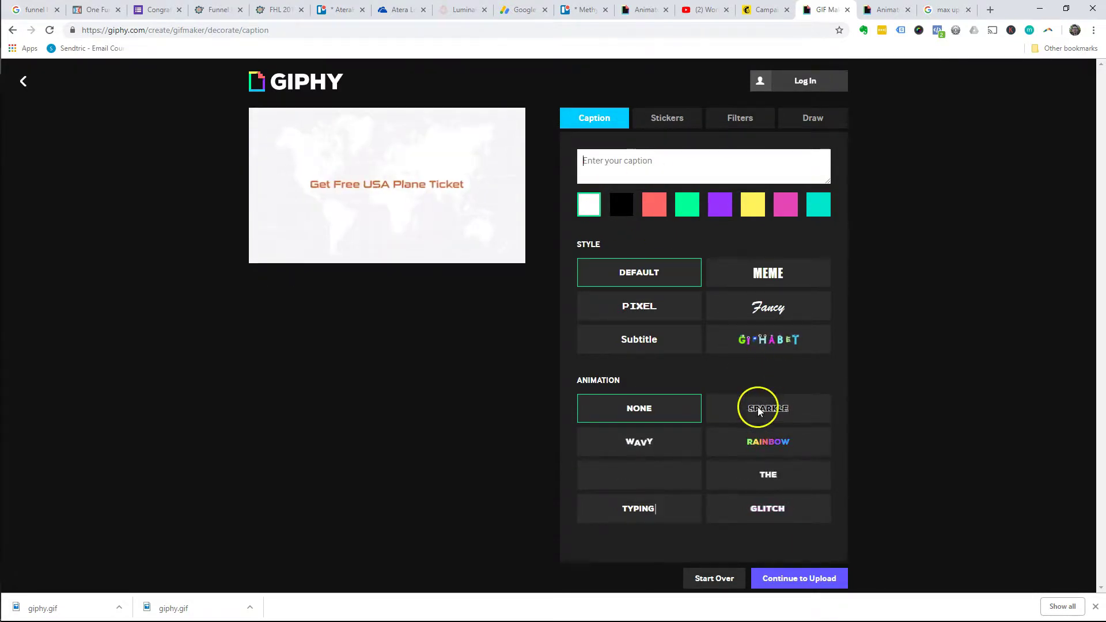
{"action": "left_click", "coordinate": [798, 578]}
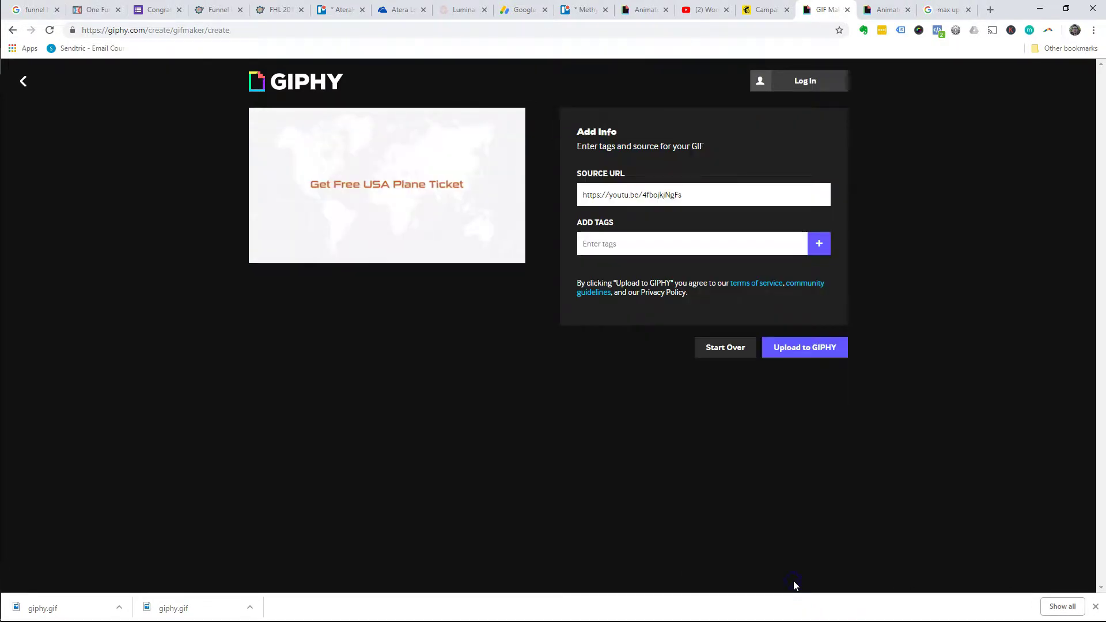
{"action": "left_click", "coordinate": [830, 348]}
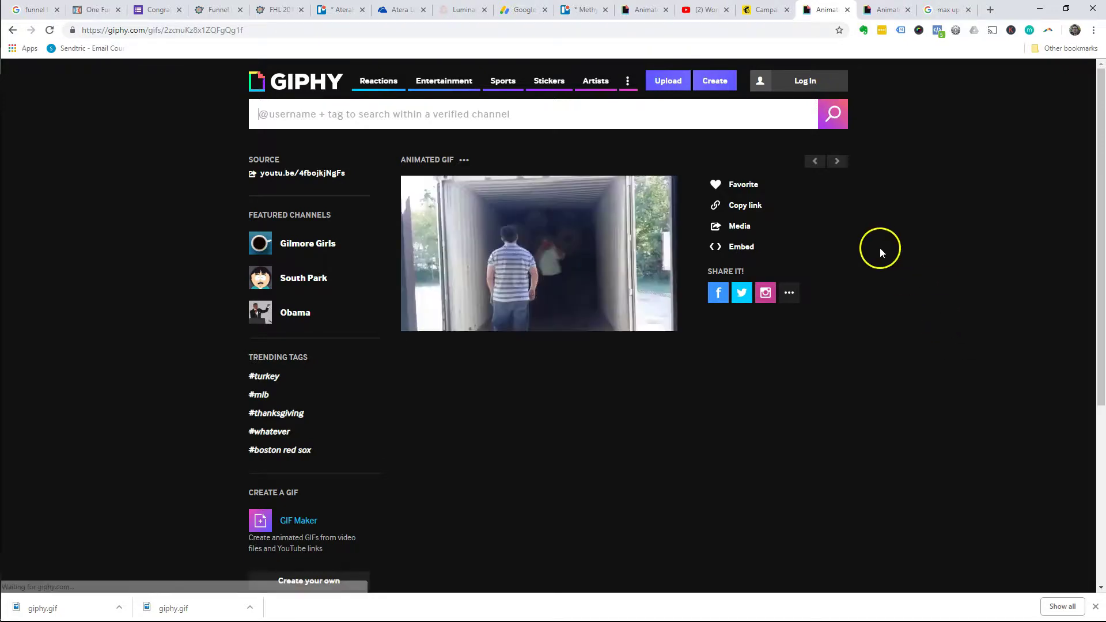
Step: Copy the new GIF's embed code and save the GIF to disk as 'giphy 2'
{"action": "left_click", "coordinate": [743, 249]}
{"action": "left_click", "coordinate": [540, 298]}
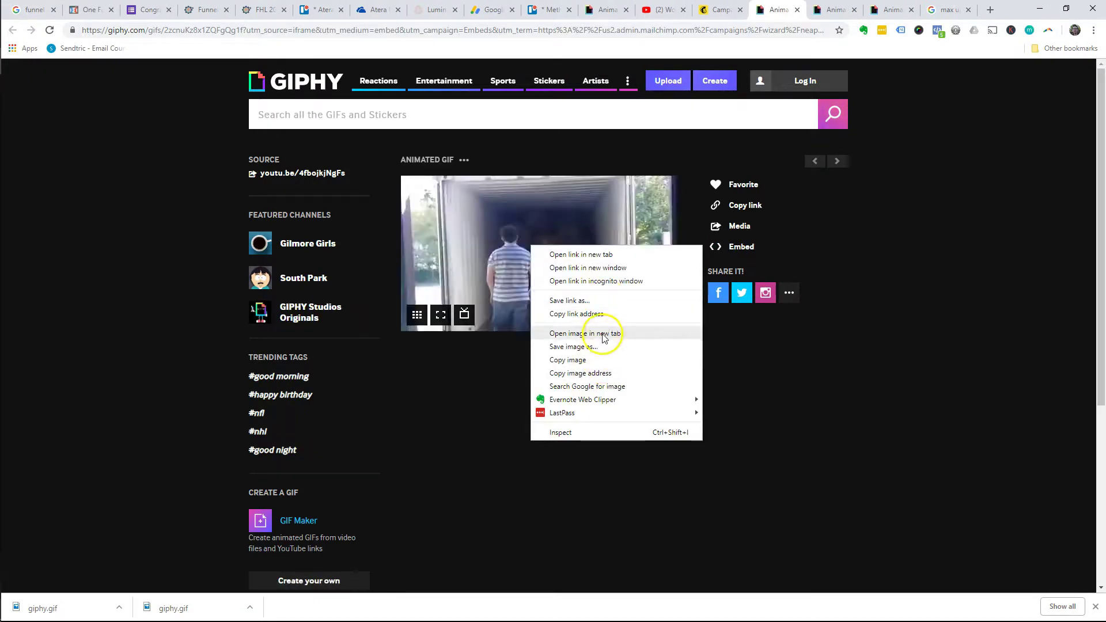
{"action": "left_click", "coordinate": [573, 347]}
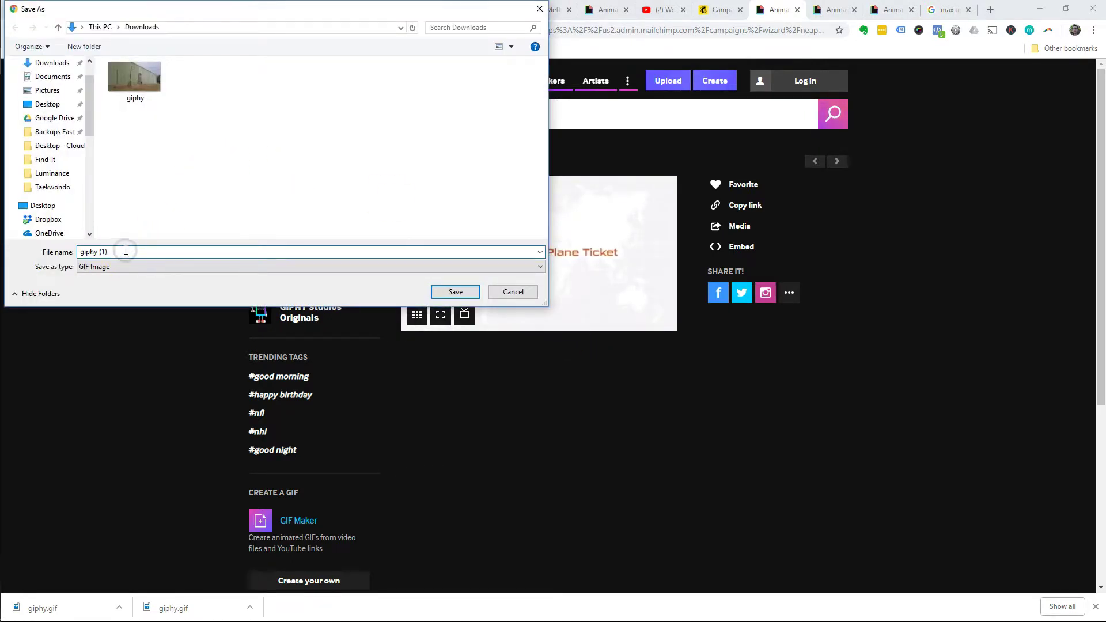
{"action": "key", "text": "BackSpace"}
{"action": "key", "text": "BackSpace"}
{"action": "key", "text": "BackSpace"}
{"action": "key", "text": "Return"}
{"action": "left_click", "coordinate": [766, 10]}
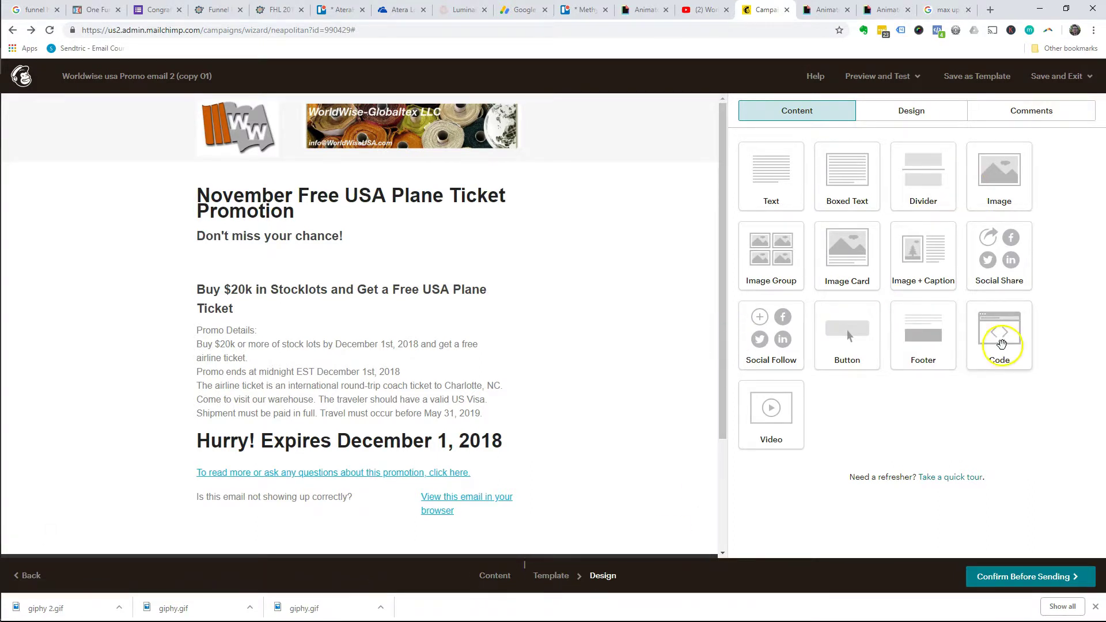
Step: Add a code block under the subheading with the Giphy embed code, minus the 'via GIPHY' link
{"action": "mouse_move", "coordinate": [1002, 343]}
{"action": "left_mouse_down"}
{"action": "mouse_move", "coordinate": [411, 209]}
{"action": "mouse_move", "coordinate": [390, 264]}
{"action": "mouse_move", "coordinate": [438, 320]}
{"action": "left_mouse_up"}
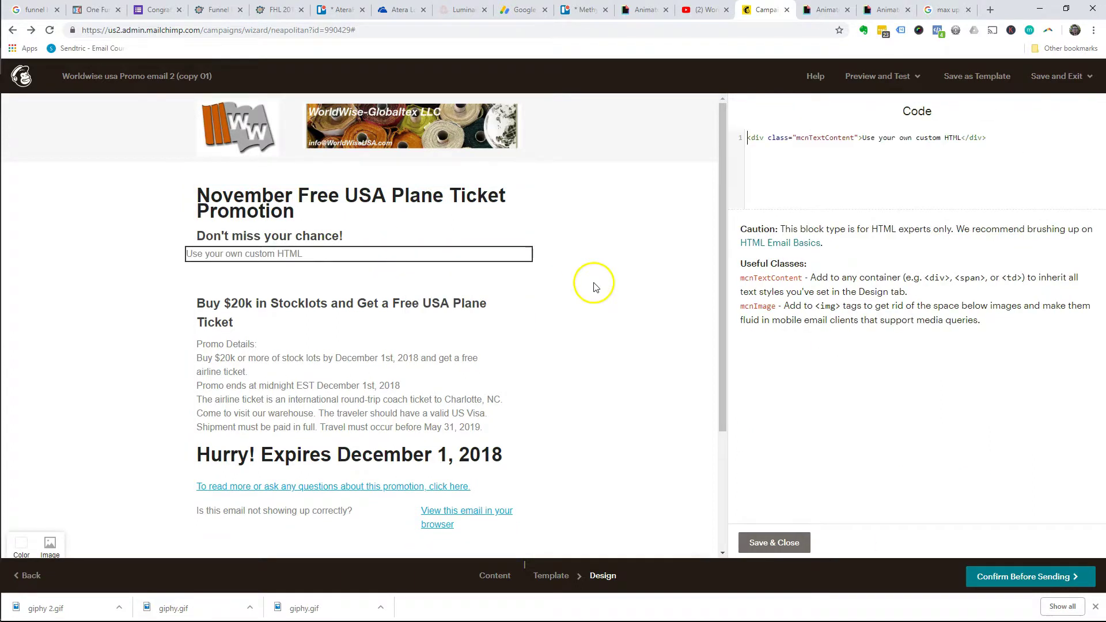
{"action": "triple_click", "coordinate": [813, 140]}
{"action": "key", "text": "ctrl+v"}
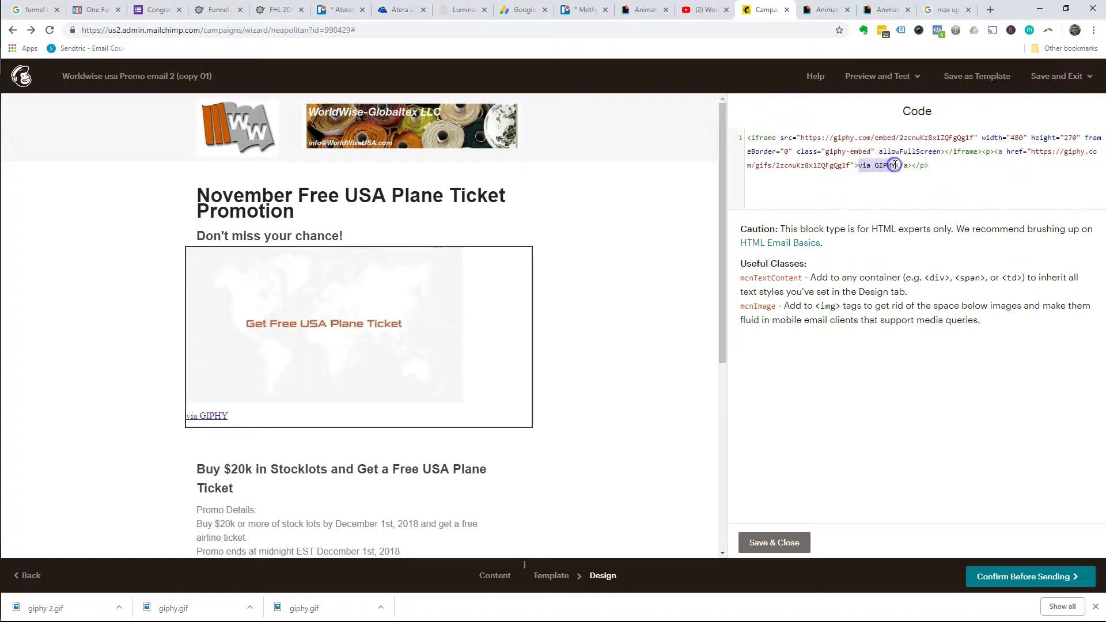
{"action": "key", "text": "Delete"}
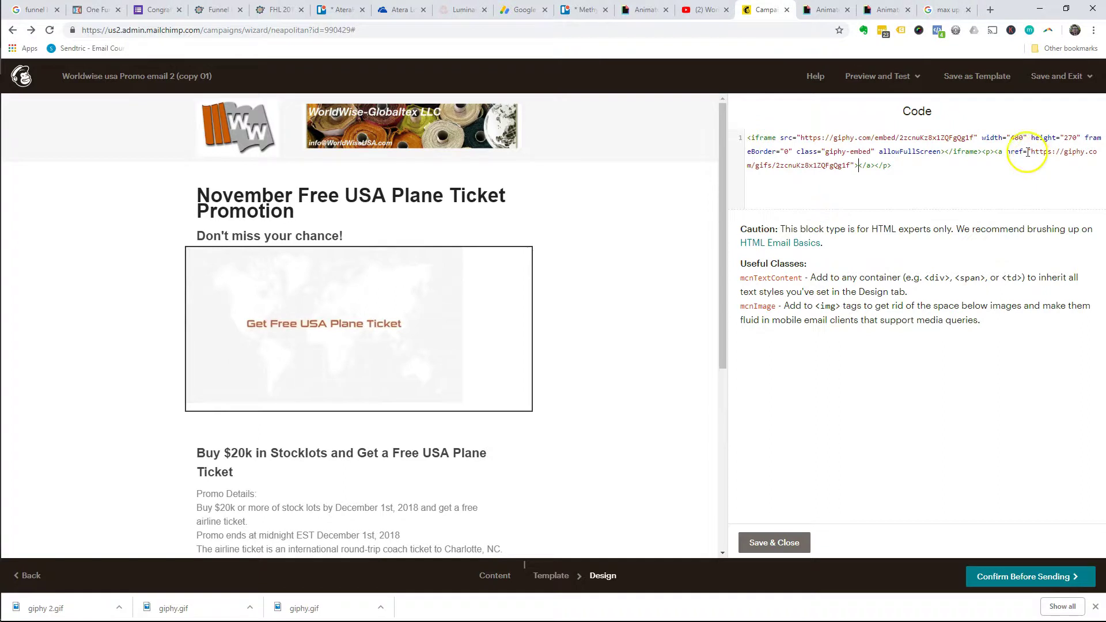
{"action": "mouse_move", "coordinate": [322, 340]}
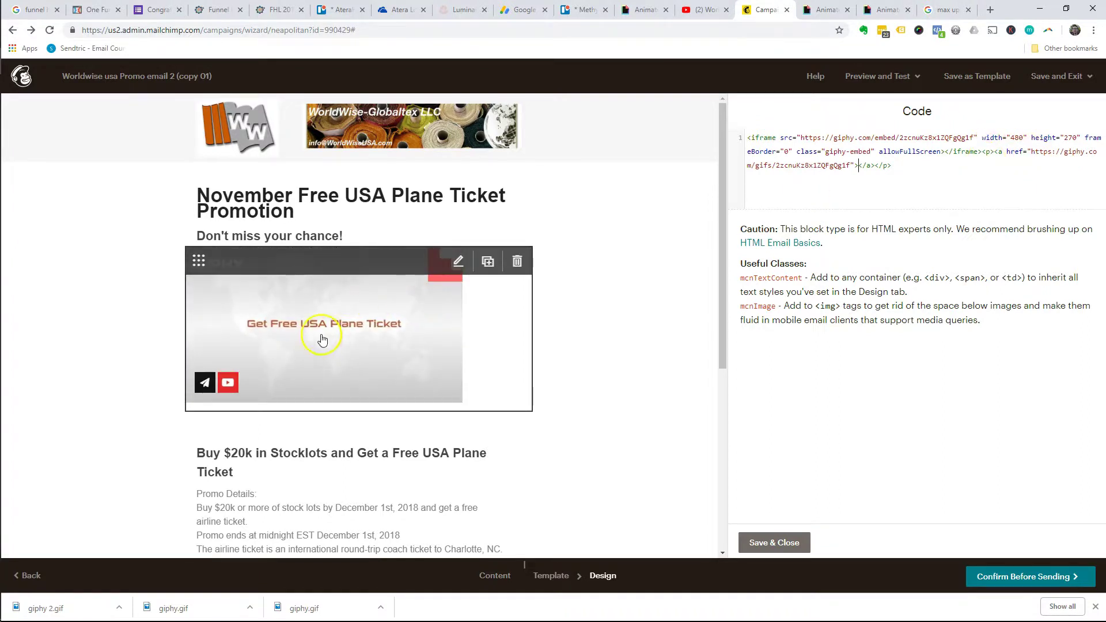
{"action": "left_click", "coordinate": [775, 542]}
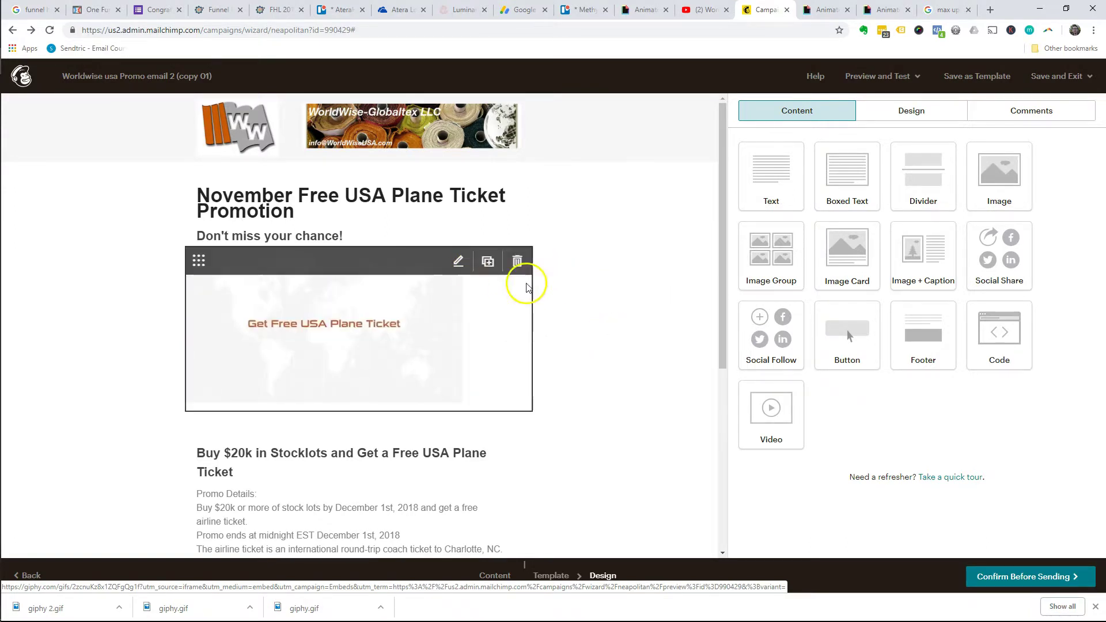
Step: Delete the Giphy code block and place a new Image block under the subheading
{"action": "left_click", "coordinate": [517, 263]}
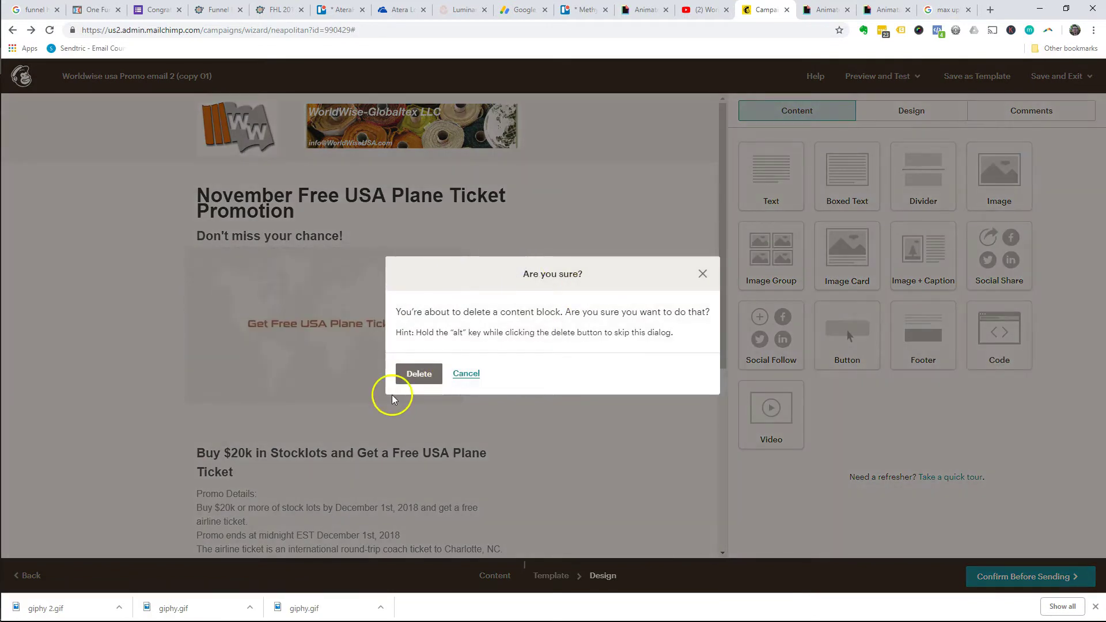
{"action": "left_click", "coordinate": [419, 373]}
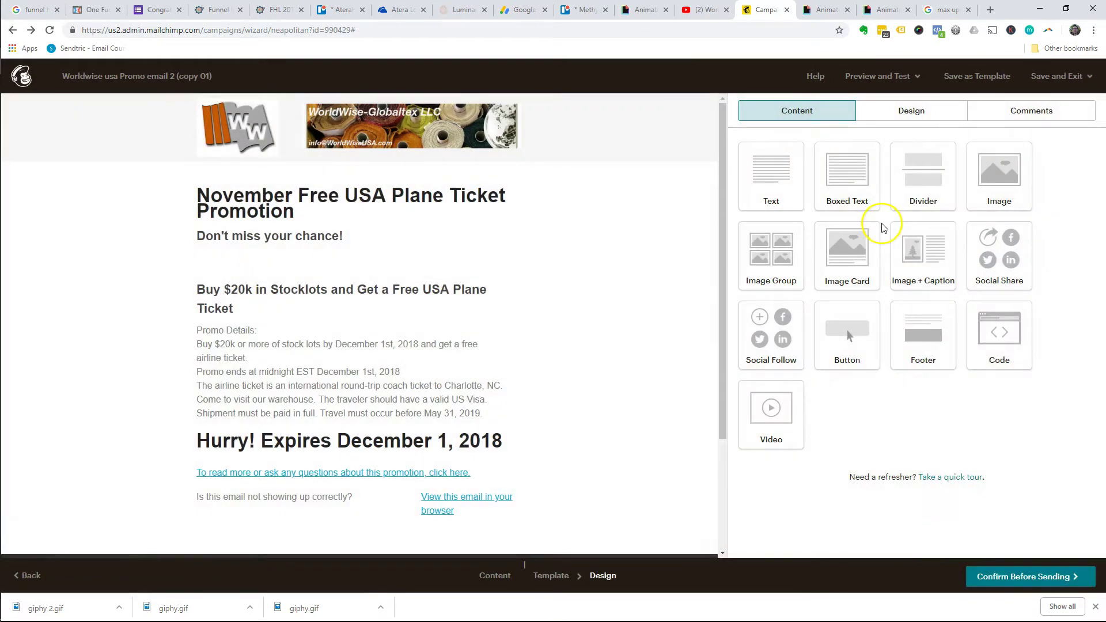
{"action": "mouse_move", "coordinate": [1007, 180]}
{"action": "left_mouse_down"}
{"action": "mouse_move", "coordinate": [357, 236]}
{"action": "mouse_move", "coordinate": [352, 251]}
{"action": "left_mouse_up"}
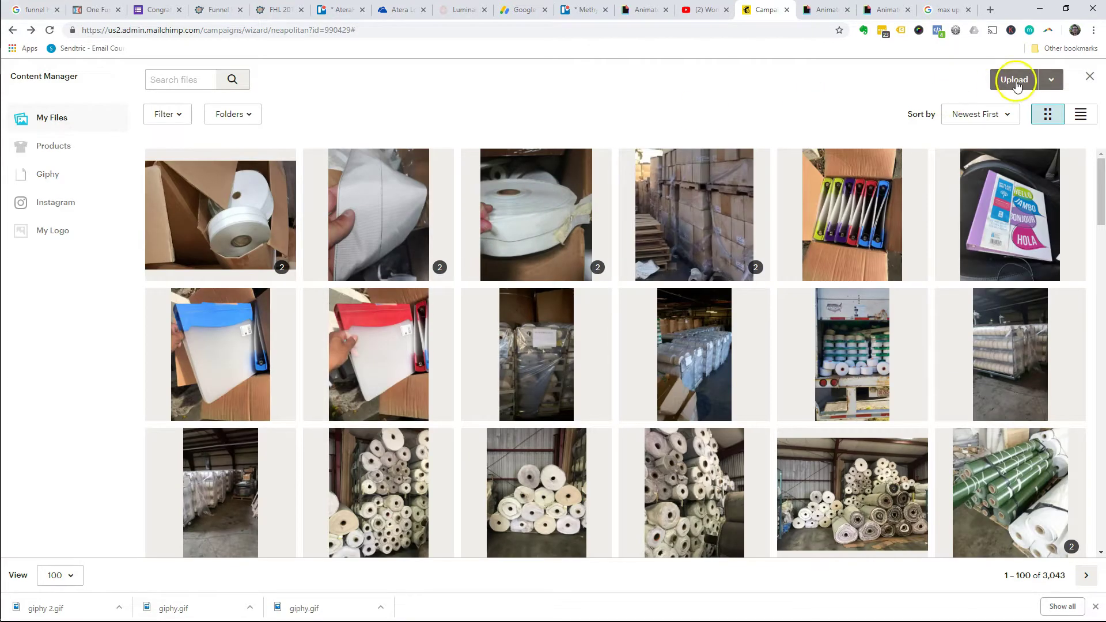
Step: Upload giphy 2.gif from the Downloads folder into the image block
{"action": "left_click", "coordinate": [1017, 81]}
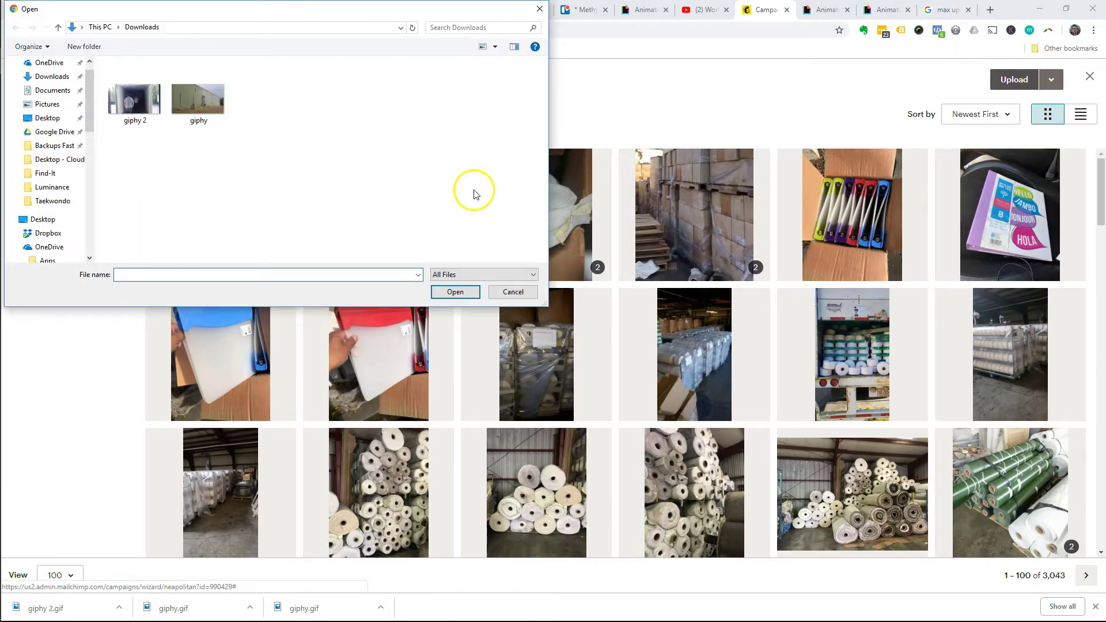
{"action": "double_click", "coordinate": [143, 103]}
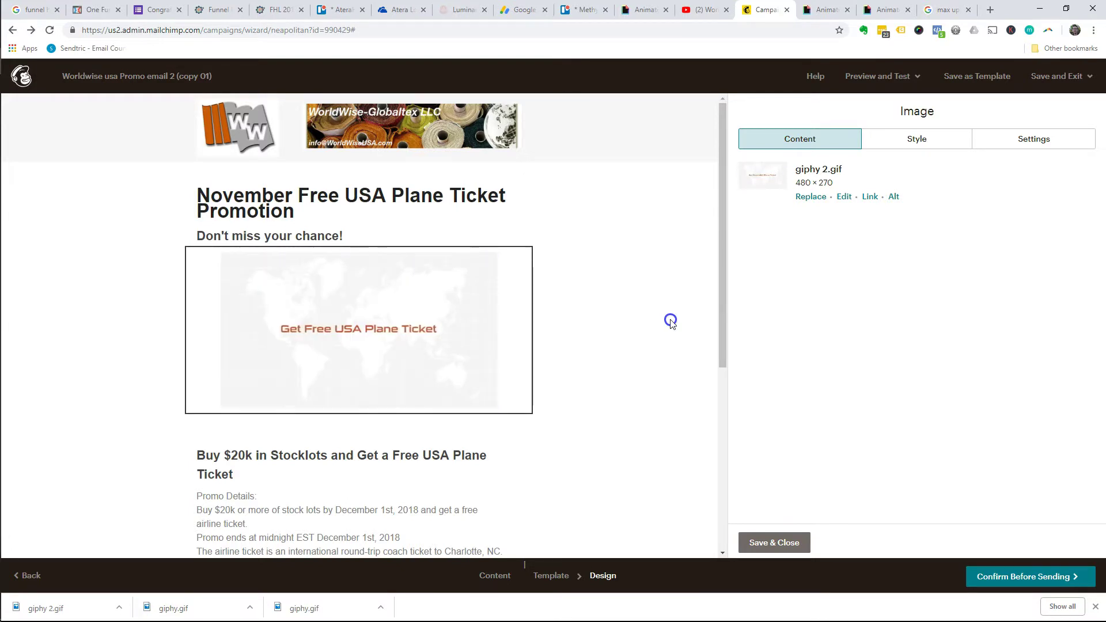
{"action": "mouse_move", "coordinate": [359, 342]}
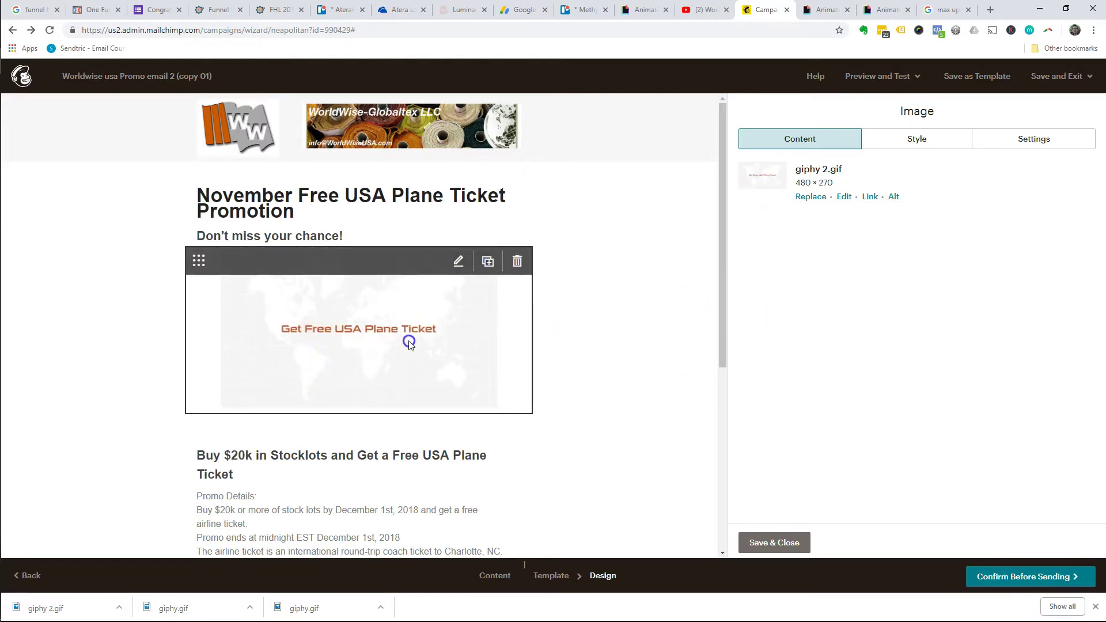
Step: Link the GIF image to the YouTube promo video's youtu.be share URL
{"action": "left_click", "coordinate": [870, 197]}
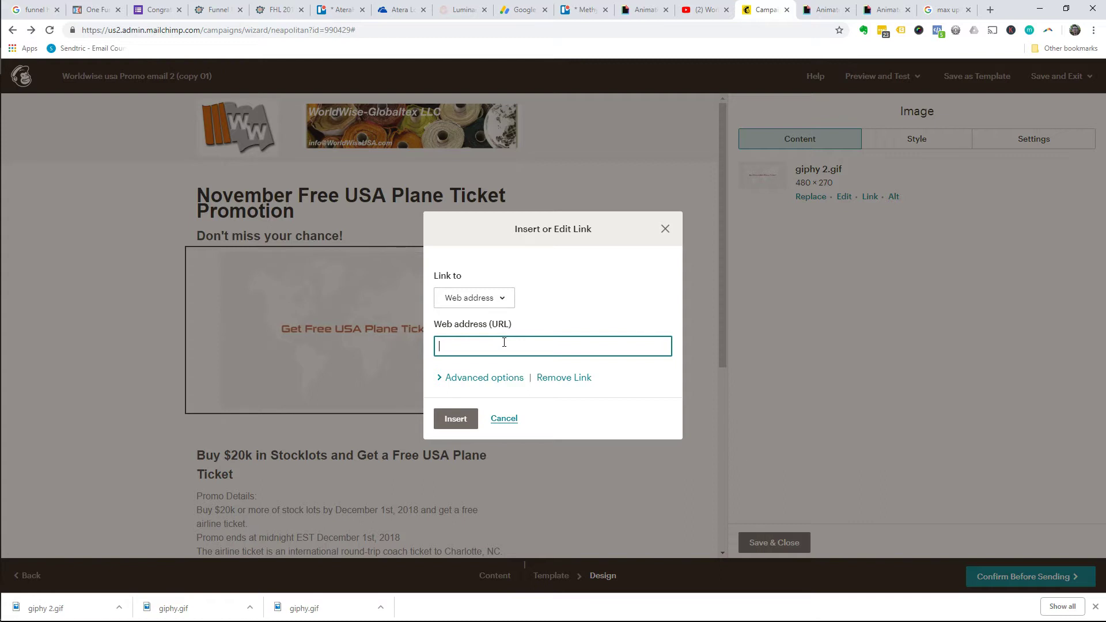
{"action": "left_click", "coordinate": [704, 9]}
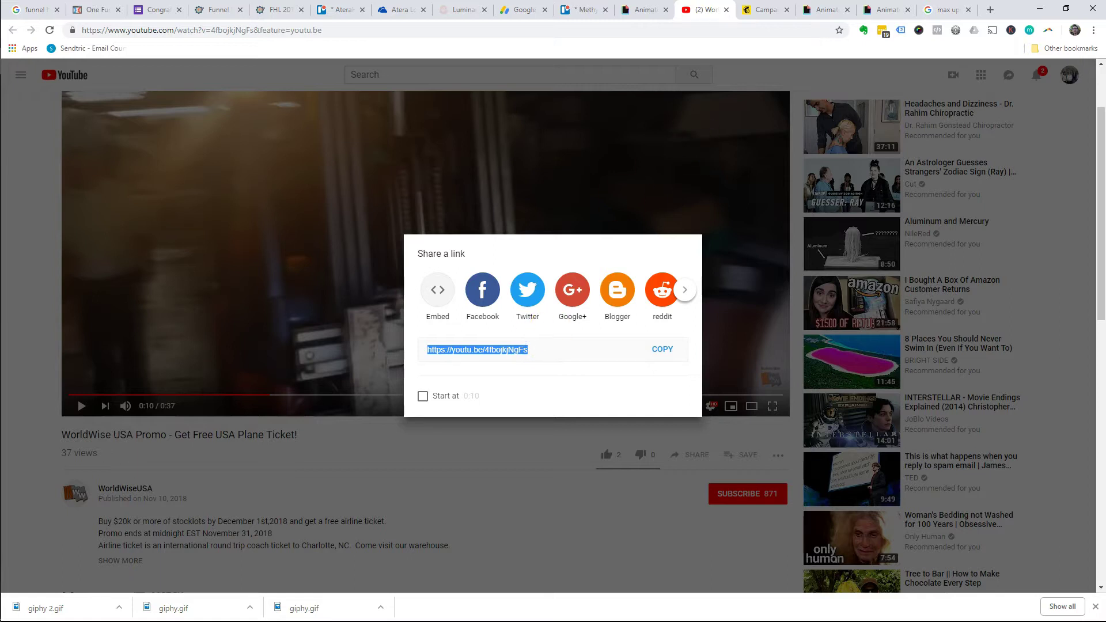
{"action": "left_click", "coordinate": [771, 9]}
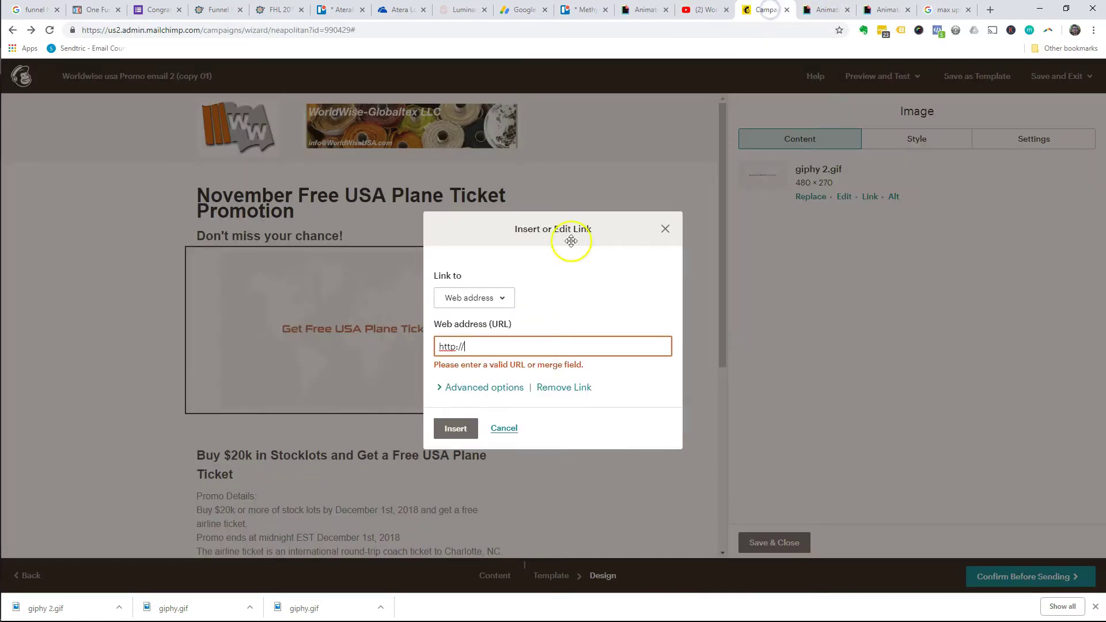
{"action": "key", "text": "ctrl+a"}
{"action": "type", "text": "https://youtu.be/4fbojkjNgFs"}
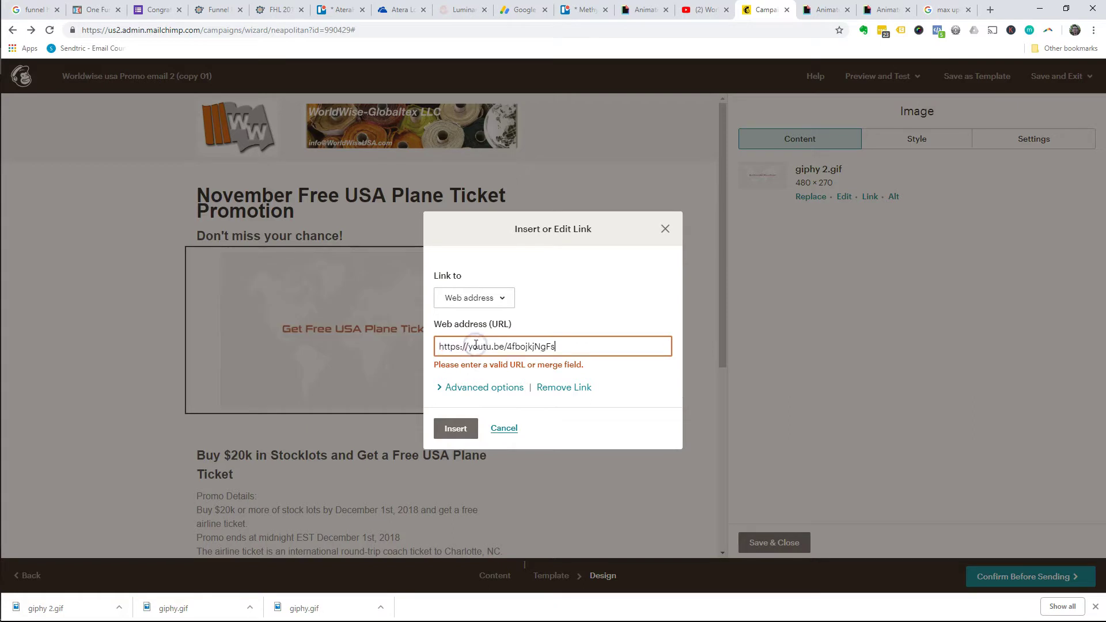
{"action": "left_click", "coordinate": [456, 429]}
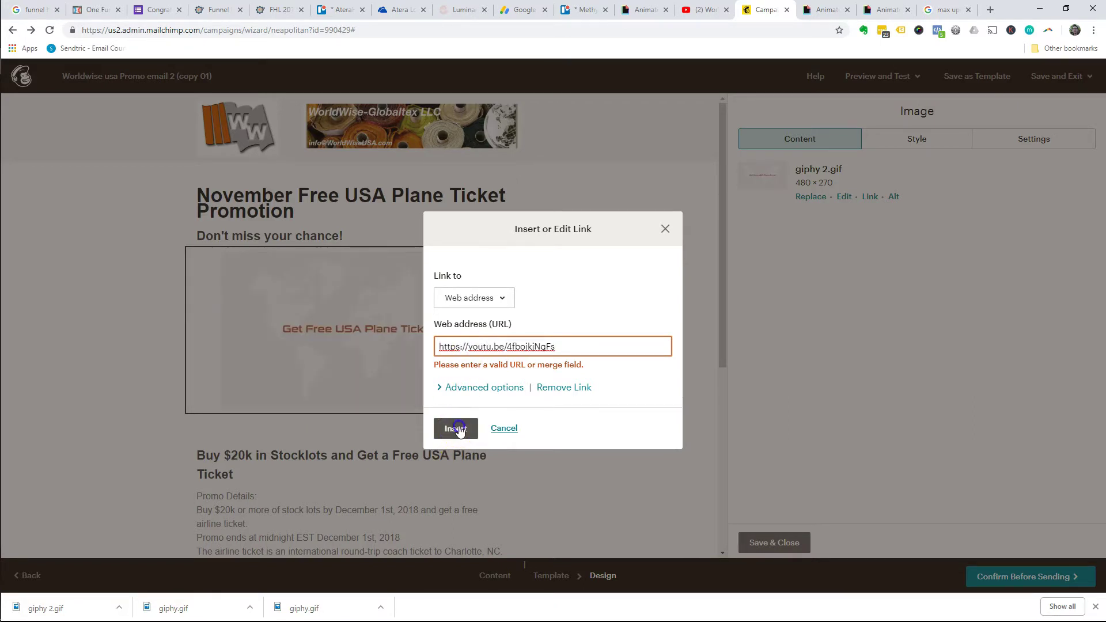
{"action": "left_click", "coordinate": [460, 431]}
Step: Set the image's alt text to 'Promo video' and save the block
{"action": "left_click", "coordinate": [895, 196]}
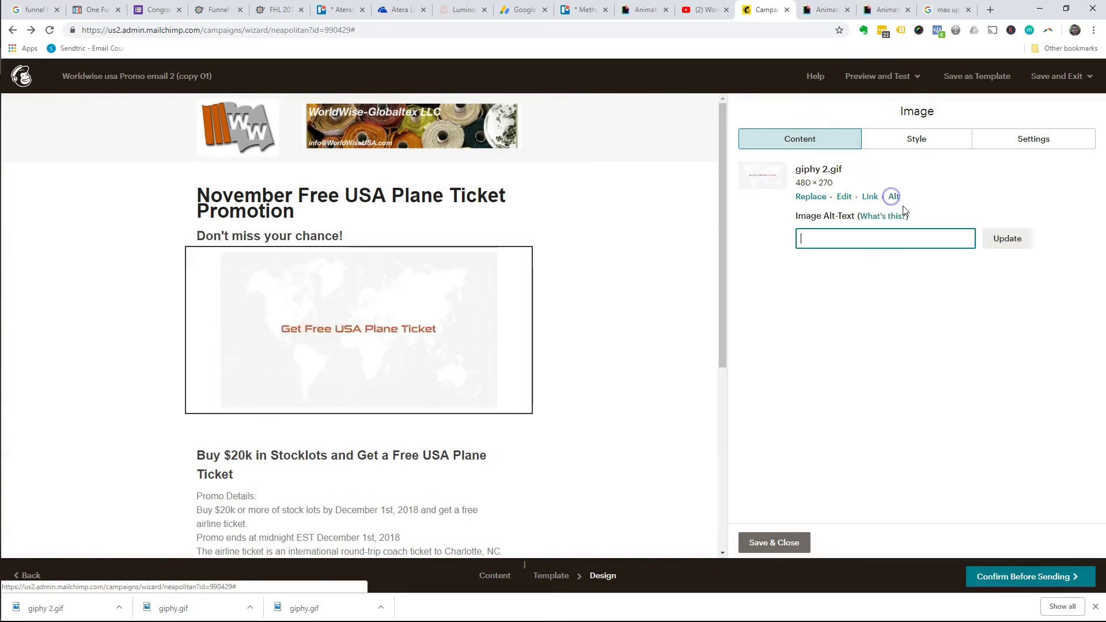
{"action": "left_click", "coordinate": [841, 242]}
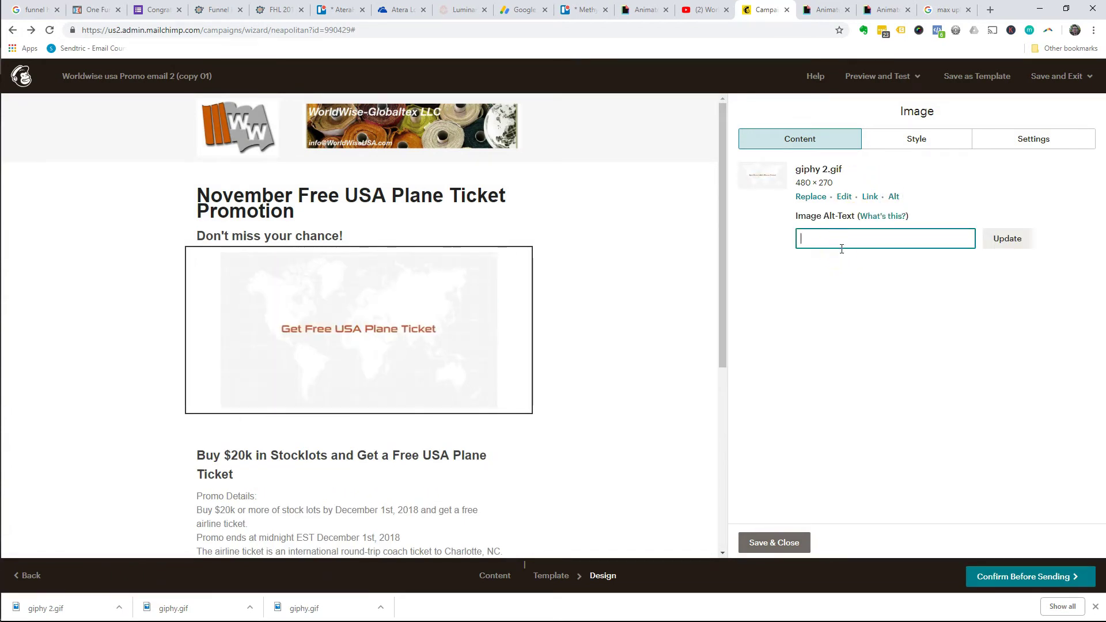
{"action": "type", "text": "Vu"}
{"action": "key", "text": "BackSpace"}
{"action": "key", "text": "BackSpace"}
{"action": "key", "text": "BackSpace"}
{"action": "type", "text": "mo vide"}
{"action": "left_click", "coordinate": [1007, 239]}
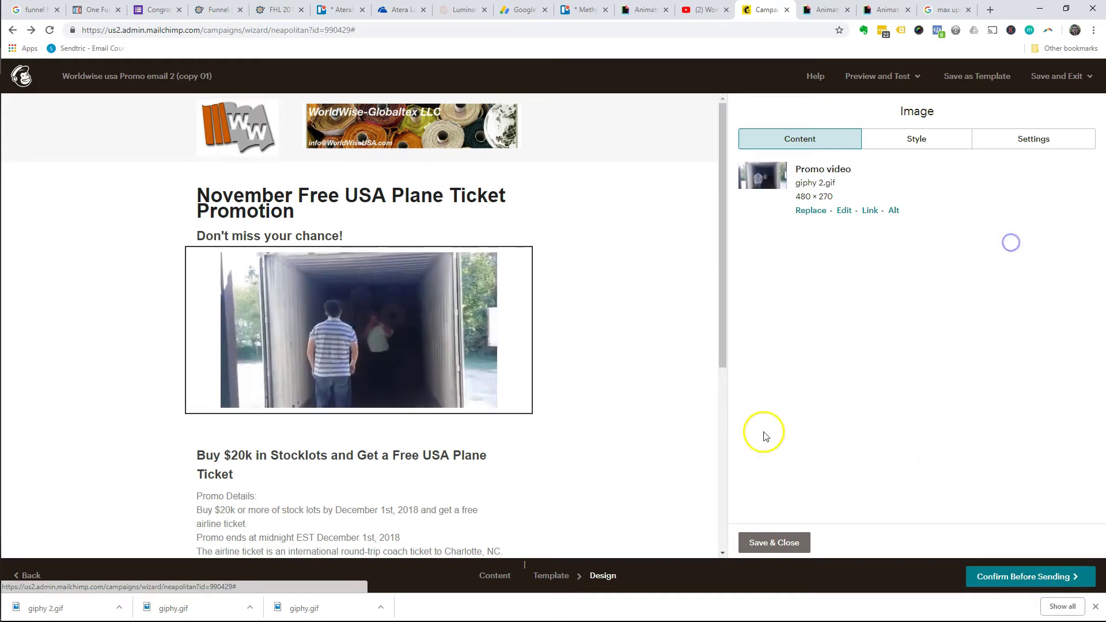
{"action": "left_click", "coordinate": [774, 543]}
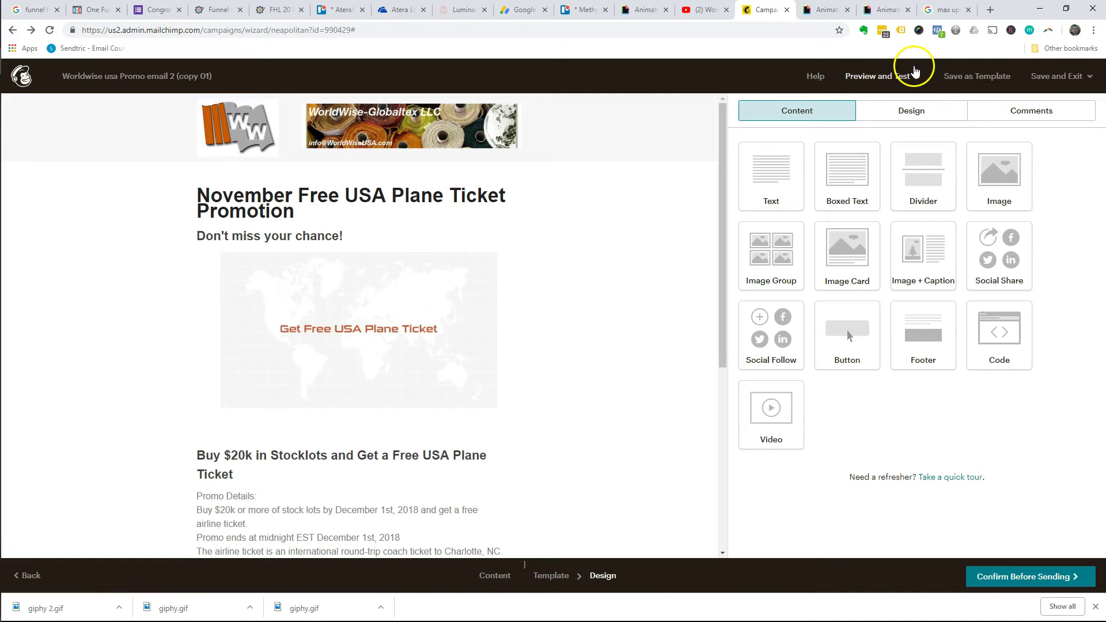
Step: Enter preview mode and switch to the Mobile view of the email
{"action": "left_click", "coordinate": [883, 76]}
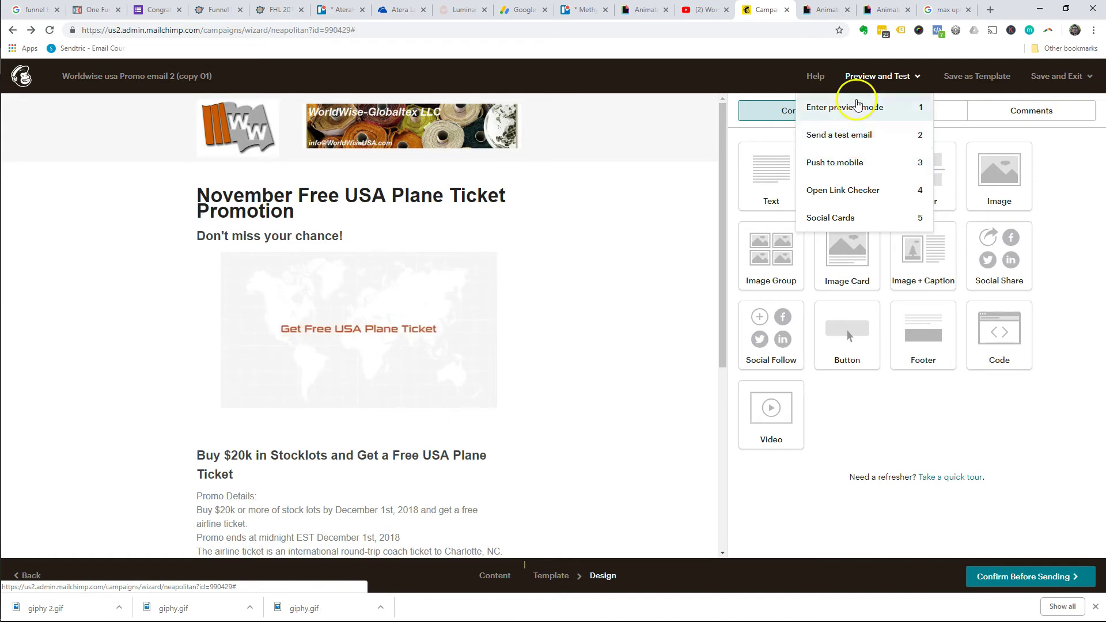
{"action": "left_click", "coordinate": [846, 108]}
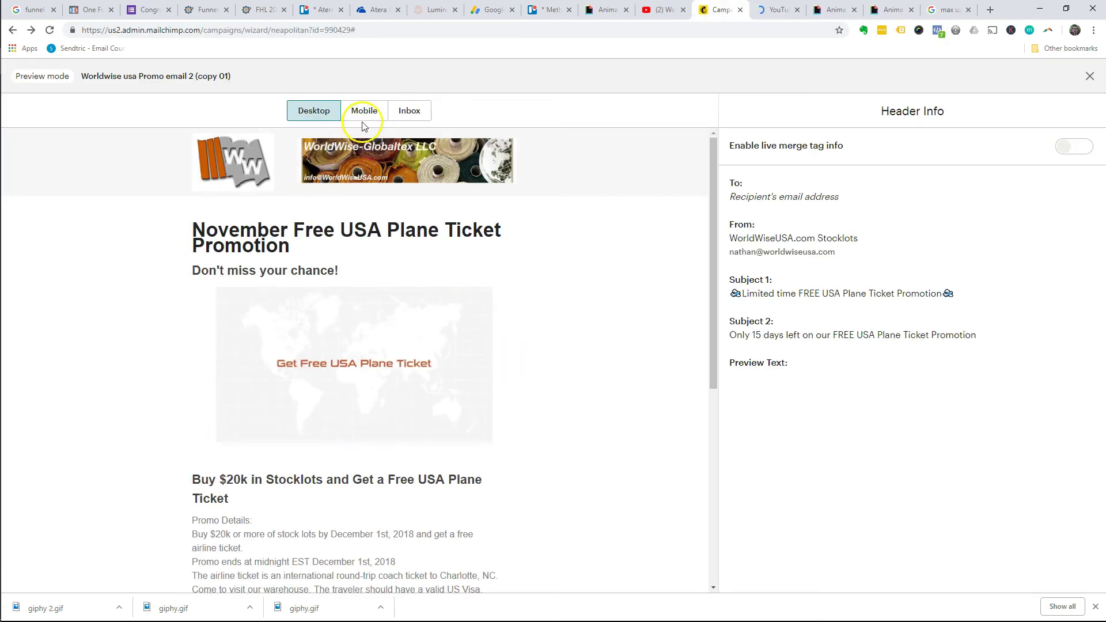
{"action": "left_click", "coordinate": [364, 111]}
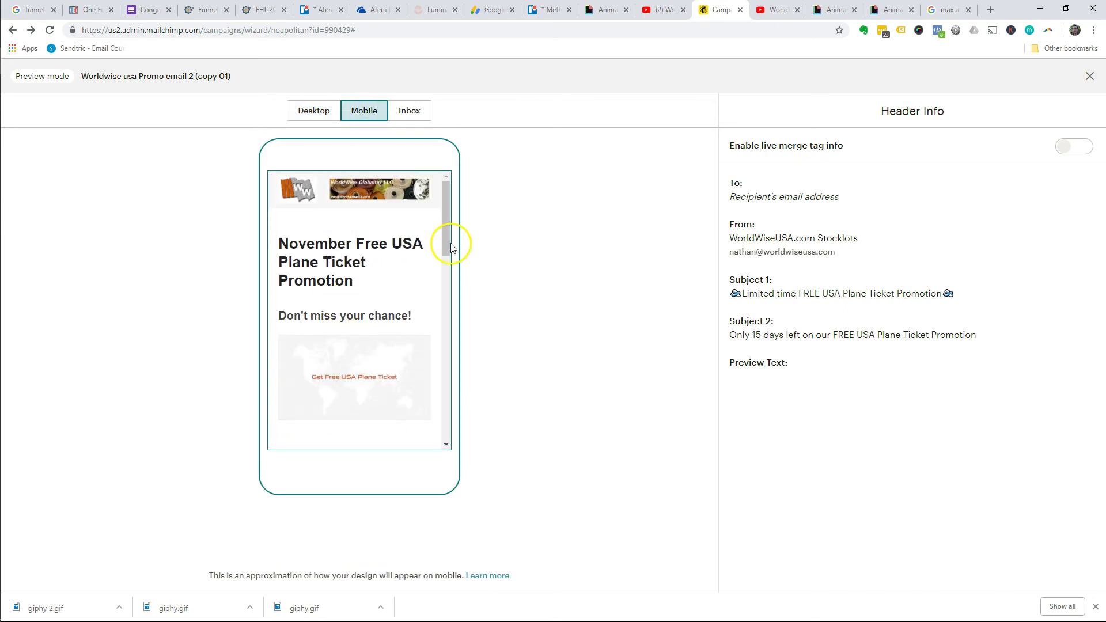
{"action": "left_click_drag", "start_coordinate": [446, 235], "coordinate": [447, 254]}
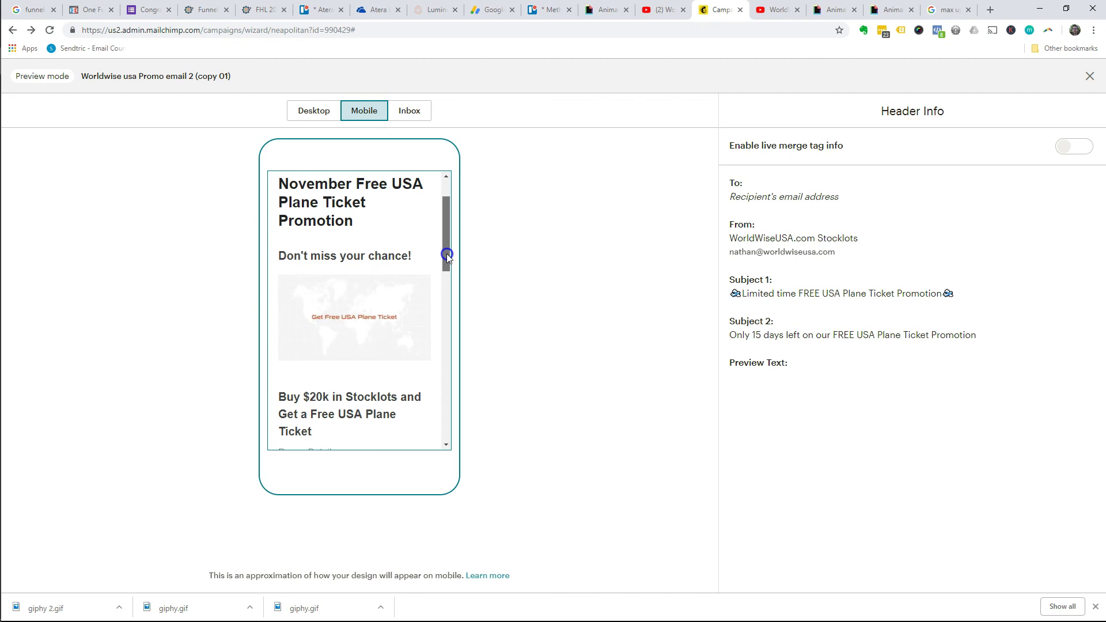
{"action": "mouse_move", "coordinate": [448, 253]}
{"action": "left_mouse_down"}
{"action": "mouse_move", "coordinate": [441, 278]}
{"action": "mouse_move", "coordinate": [447, 223]}
{"action": "left_mouse_up"}
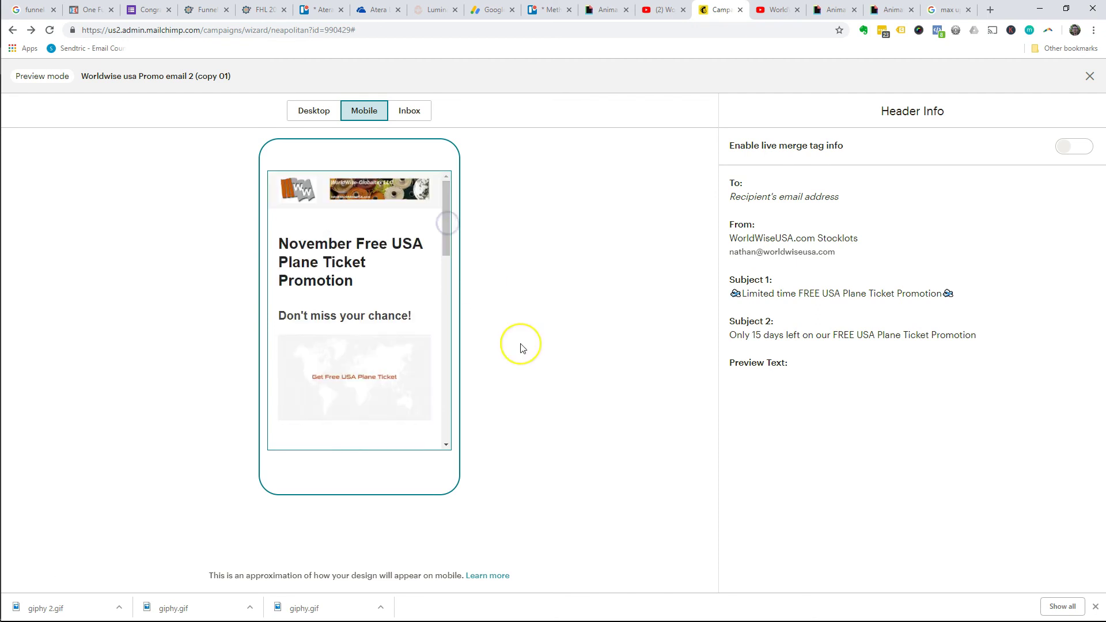